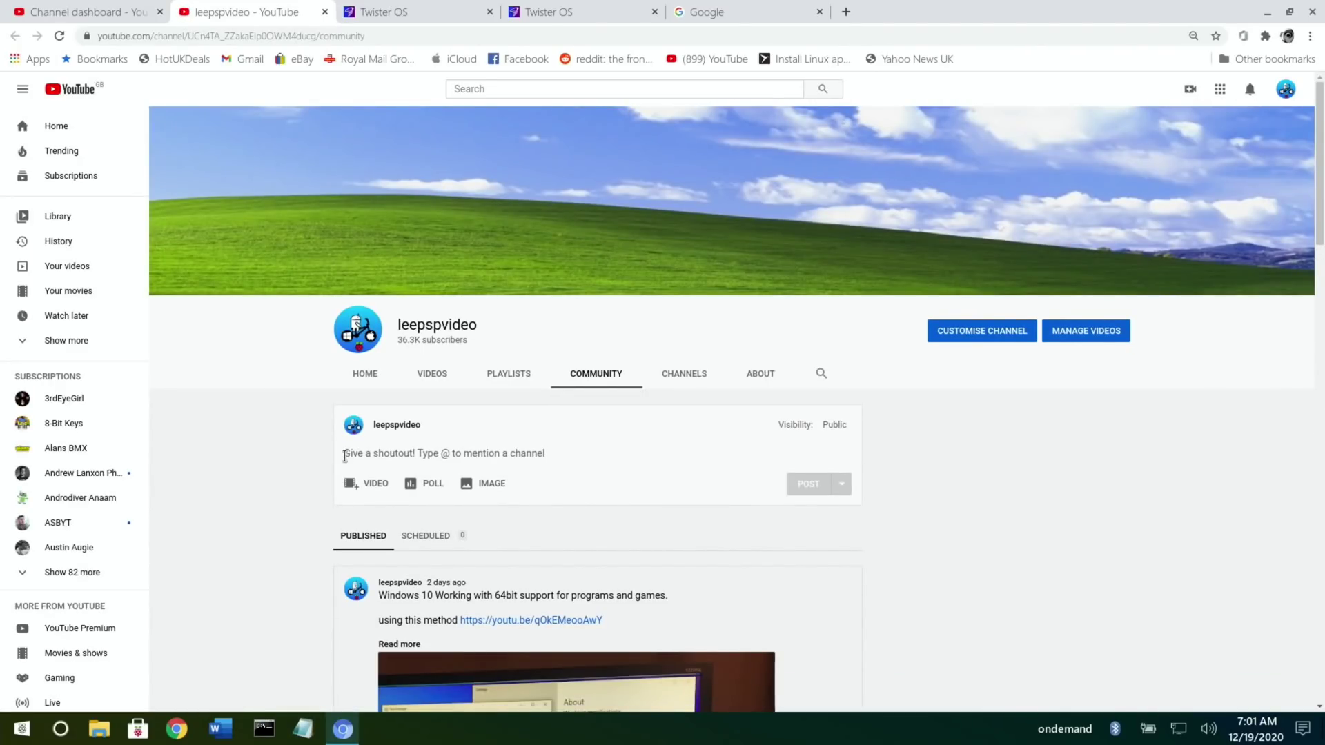
Scroll down to the pi400 question and expand its 2 replies to reveal the UEFI link
{"action": "scroll", "coordinate": [270, 469], "scroll_direction": "down", "scroll_amount": 3}
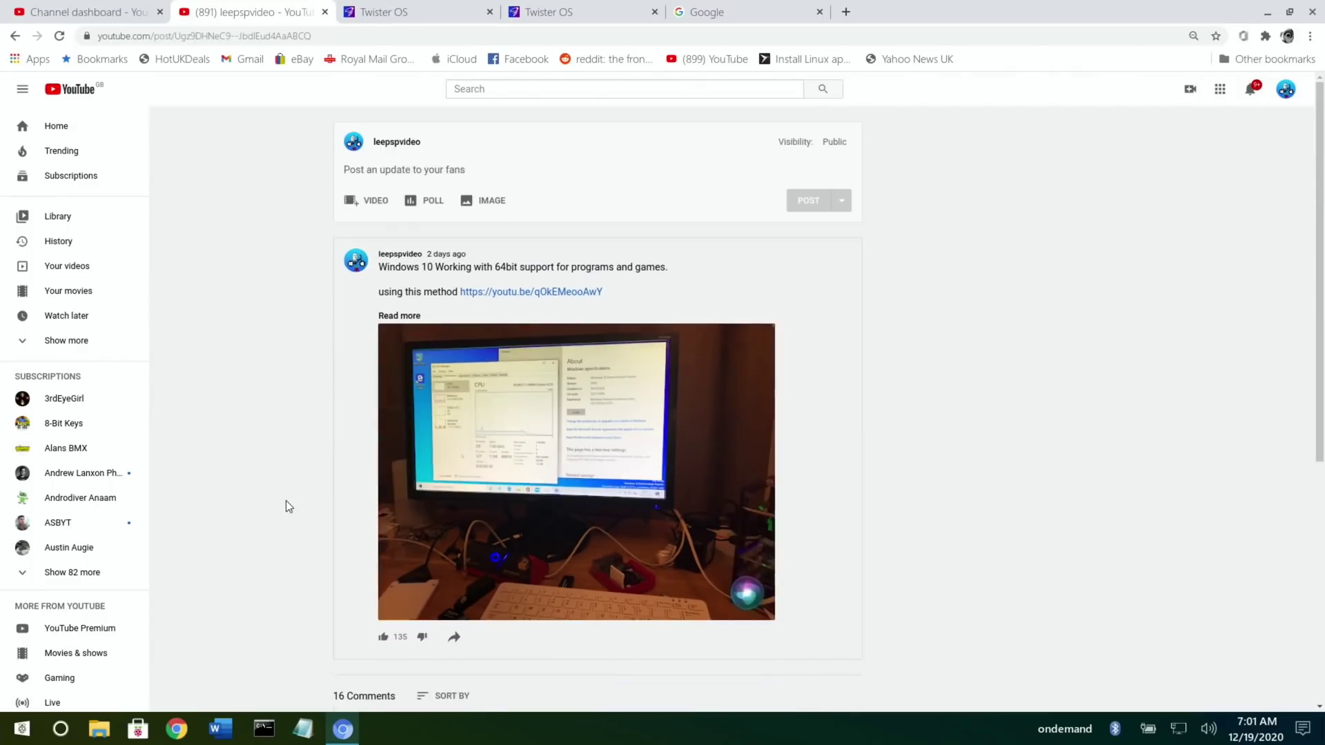
{"action": "scroll", "coordinate": [285, 499], "scroll_direction": "down", "scroll_amount": 3}
{"action": "scroll", "coordinate": [286, 501], "scroll_direction": "down", "scroll_amount": 6}
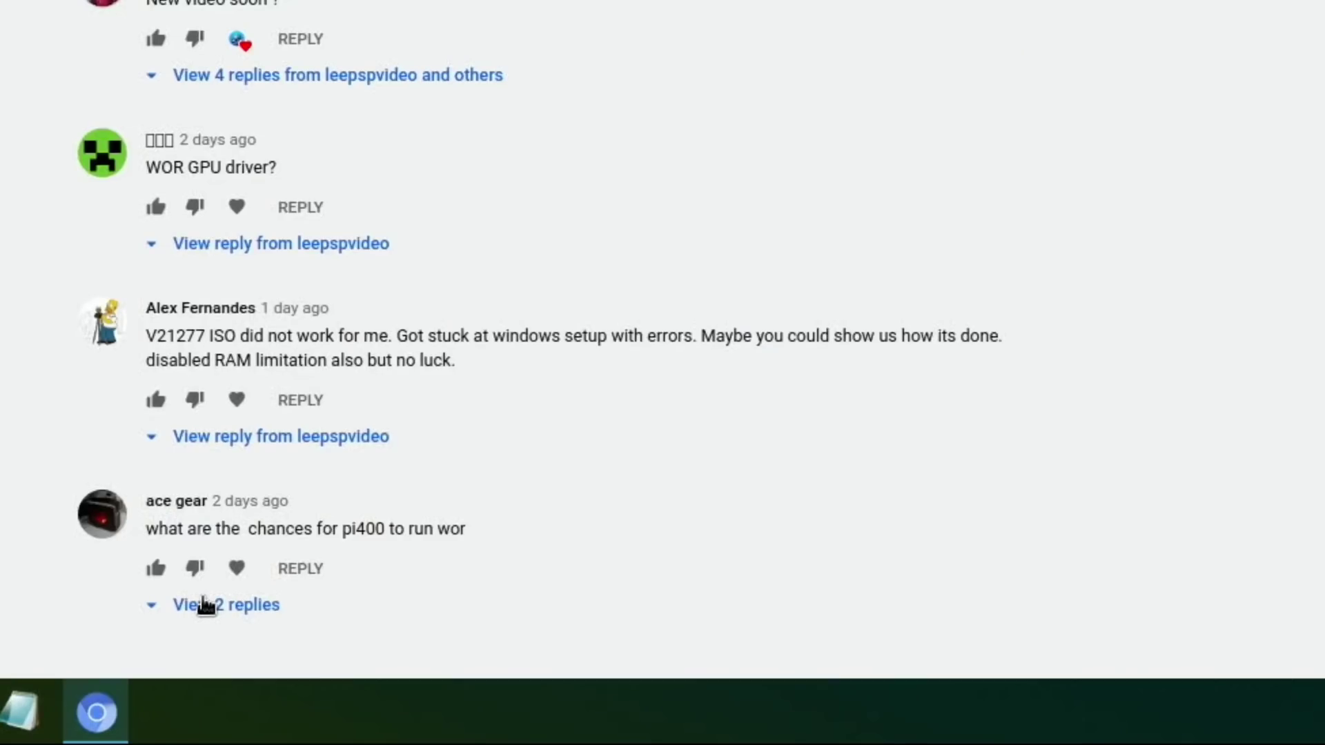
{"action": "left_click", "coordinate": [205, 605]}
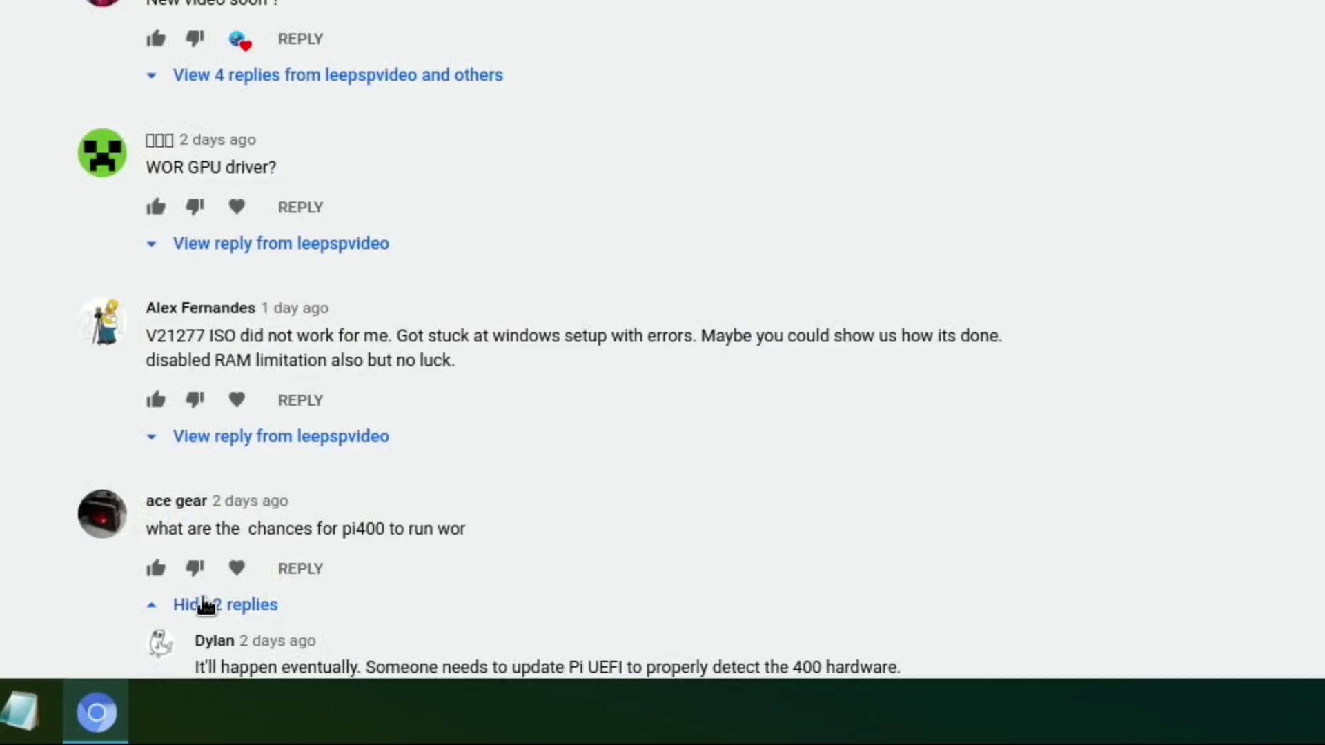
{"action": "scroll", "coordinate": [205, 605], "scroll_direction": "down", "scroll_amount": 3}
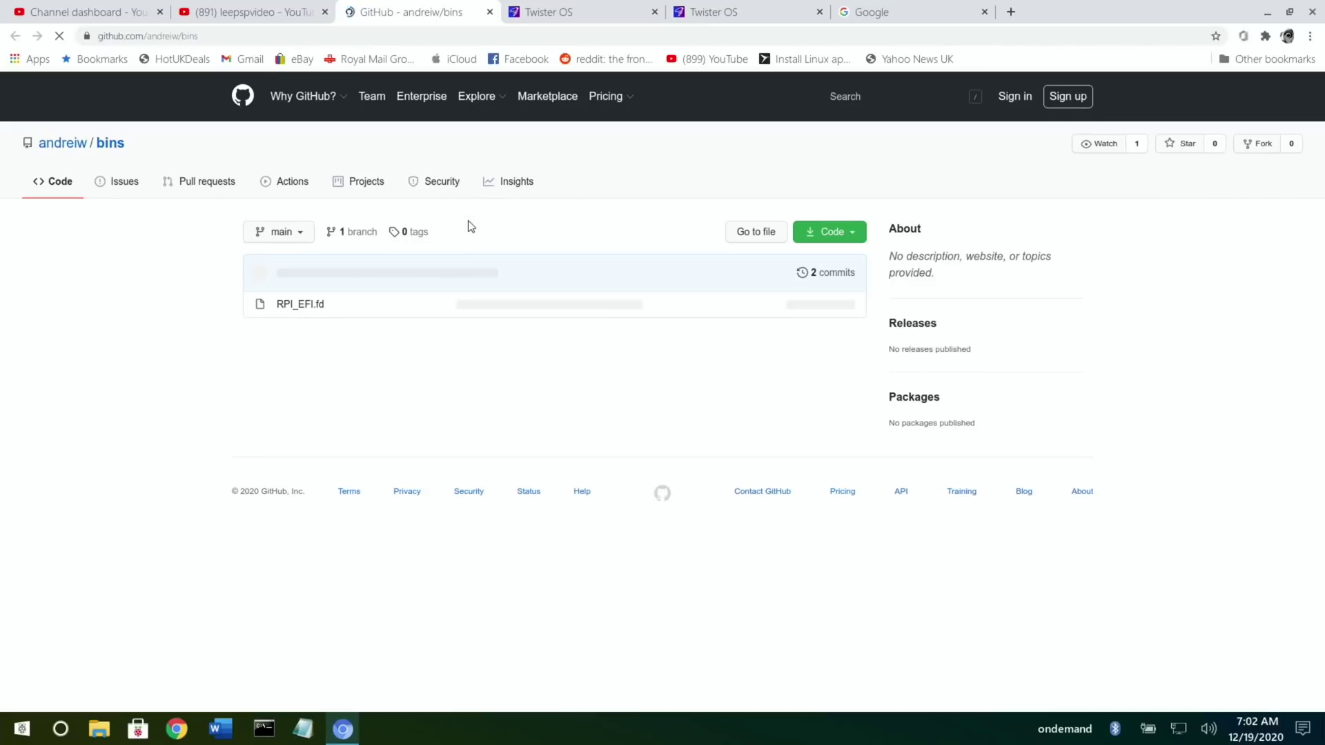
View the 1.94 MB RPI_EFI.fd file page in the GitHub bins repository, then close the browser
{"action": "left_click", "coordinate": [290, 305]}
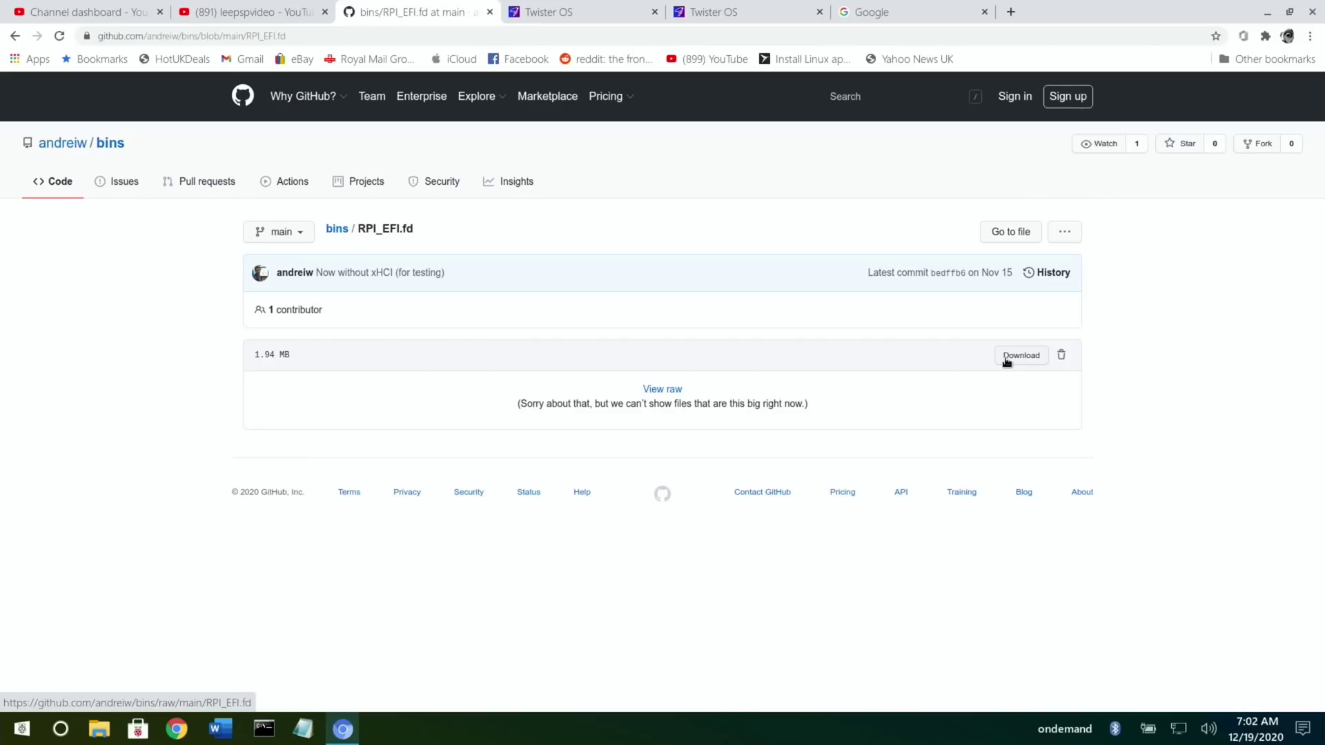
{"action": "left_click", "coordinate": [1313, 12]}
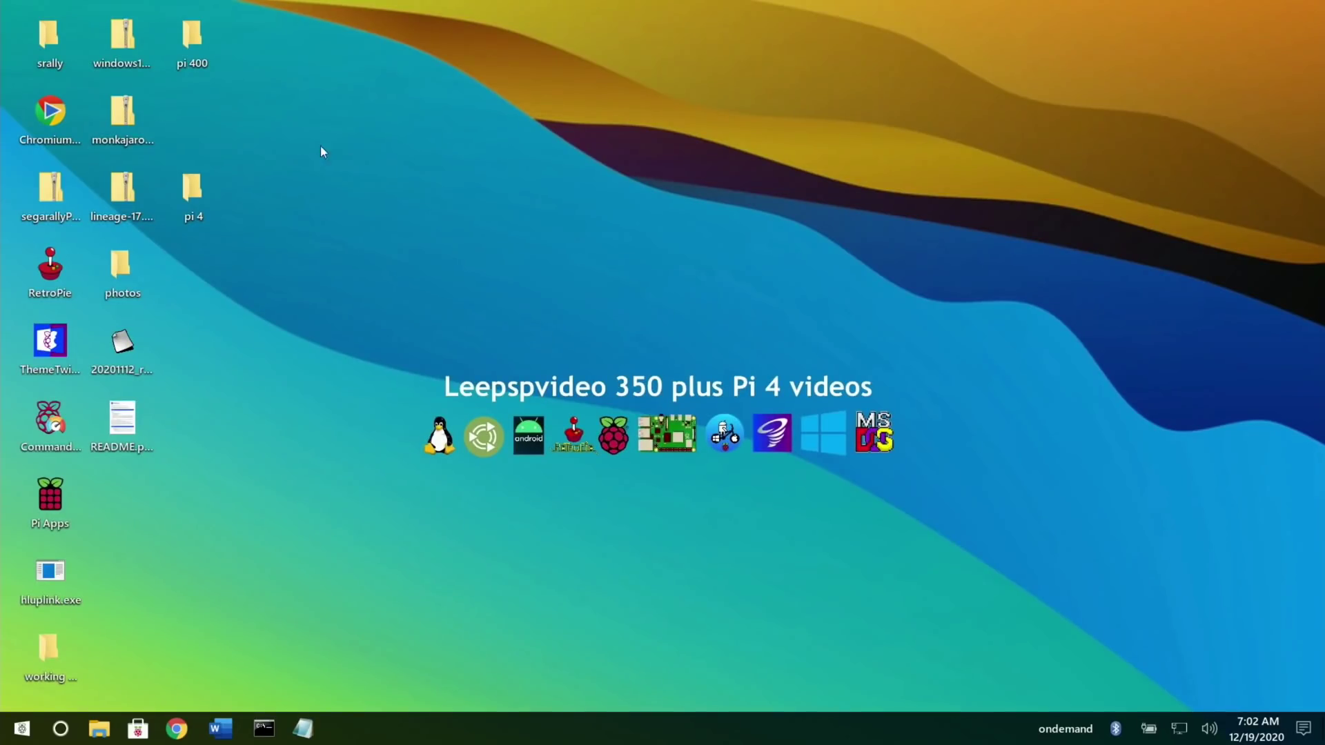
Move the pi 4 folder below pi 400 and centre the BOOT drive's file window
{"action": "left_click_drag", "start_coordinate": [182, 181], "coordinate": [178, 102]}
{"action": "mouse_move", "coordinate": [186, 120]}
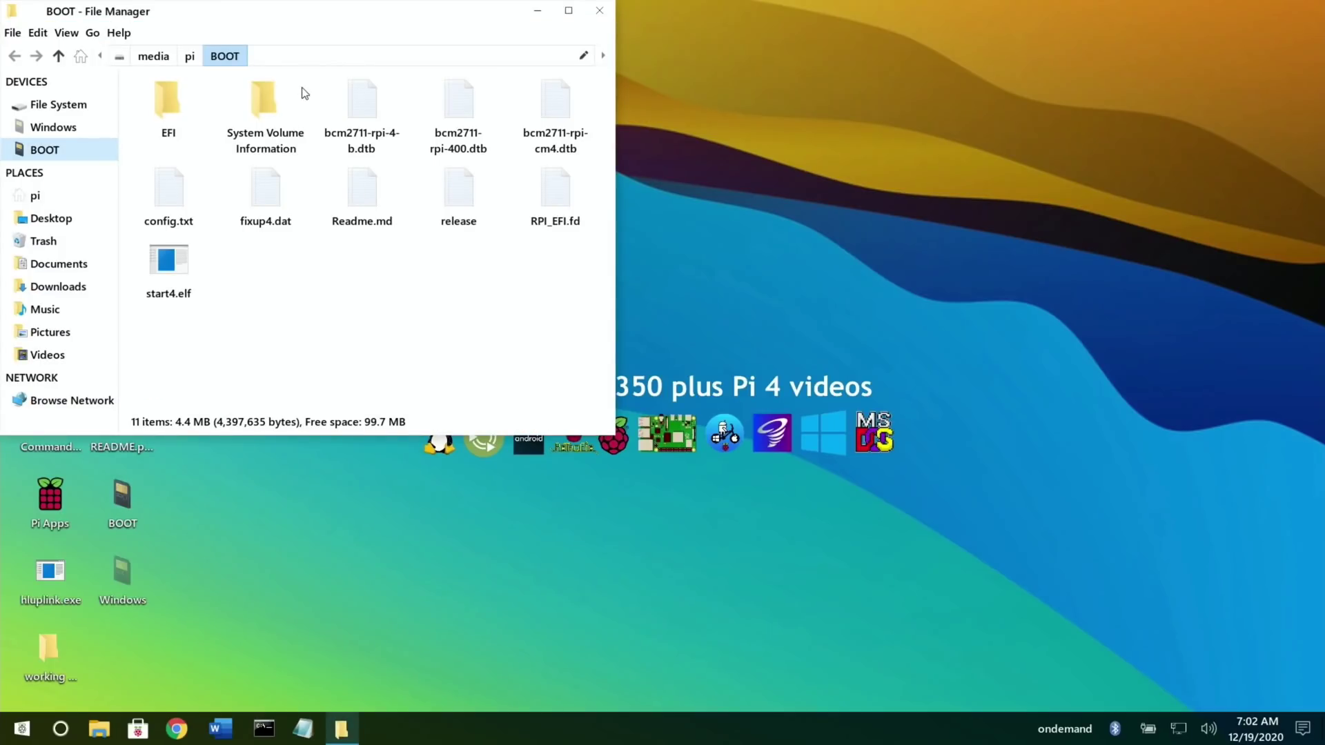
{"action": "left_click_drag", "start_coordinate": [322, 18], "coordinate": [676, 148]}
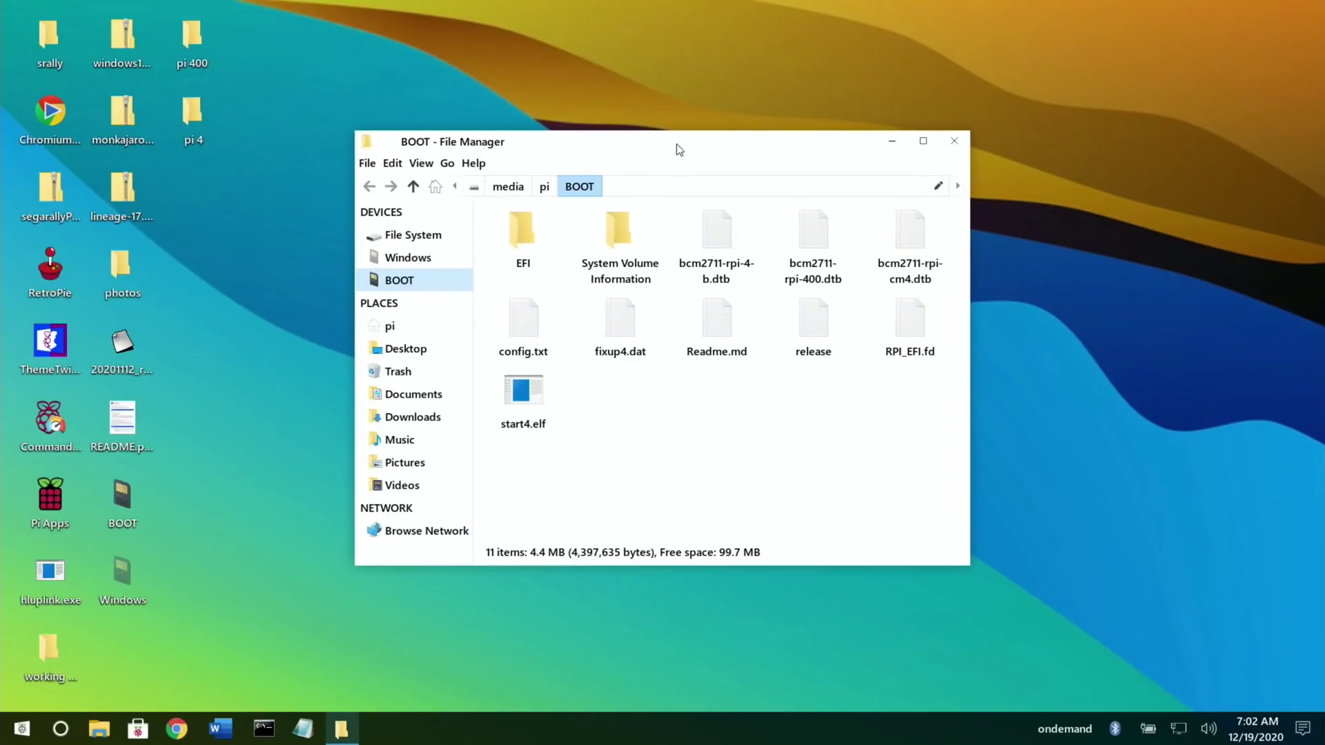
Permanently delete the old RPI_EFI.fd from the BOOT partition
{"action": "right_click", "coordinate": [901, 309]}
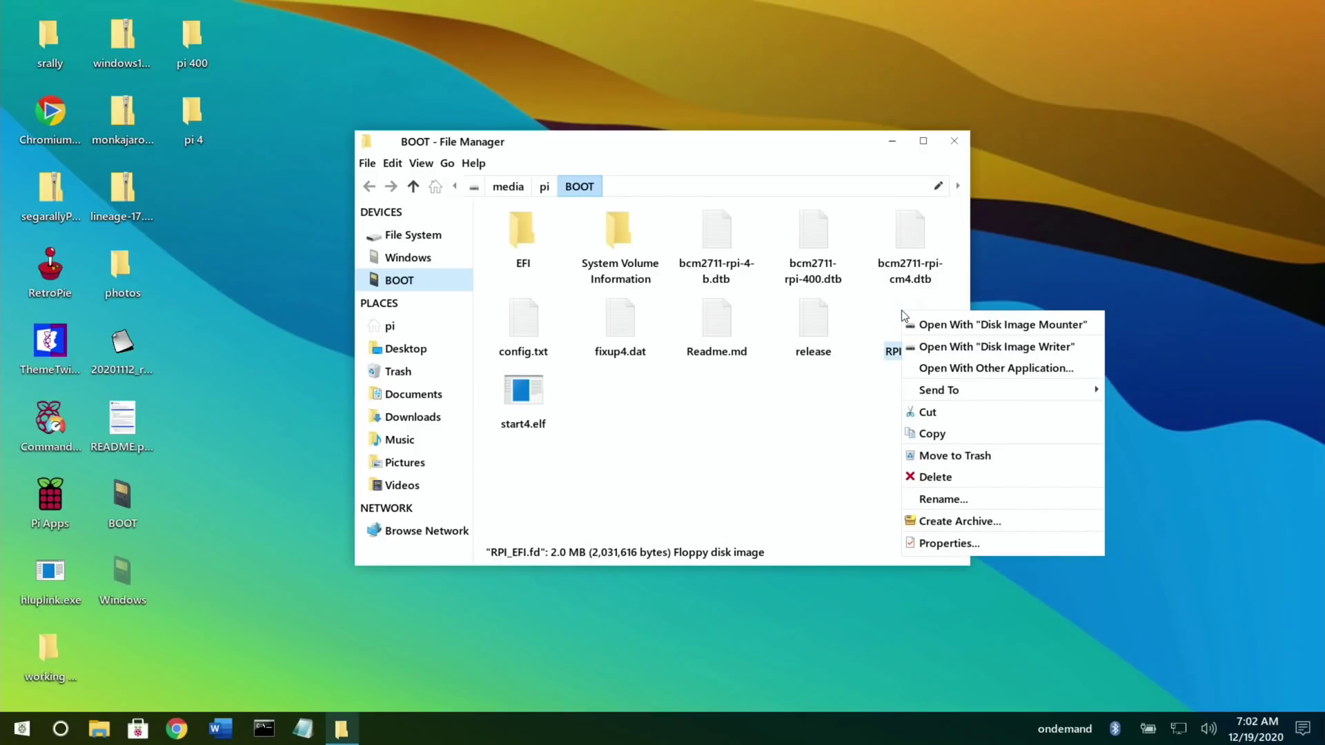
{"action": "left_click", "coordinate": [993, 488]}
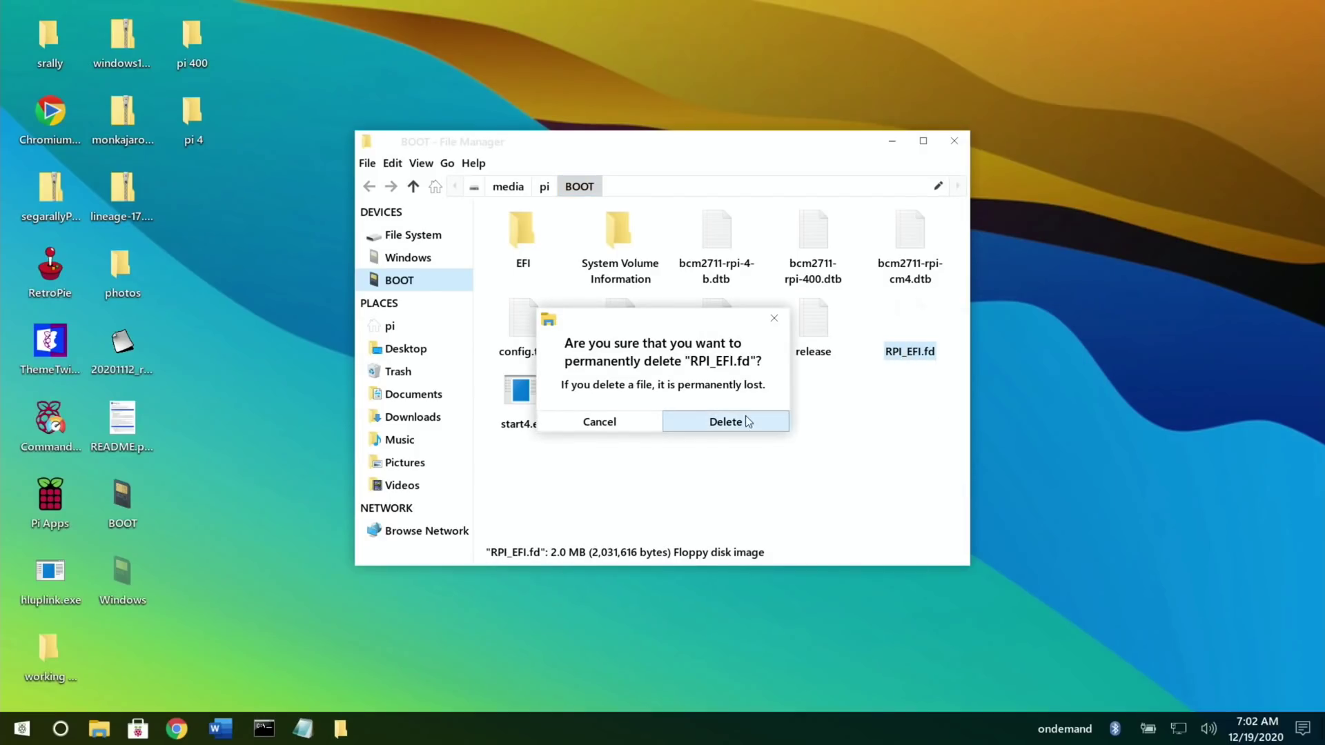
{"action": "left_click", "coordinate": [739, 418]}
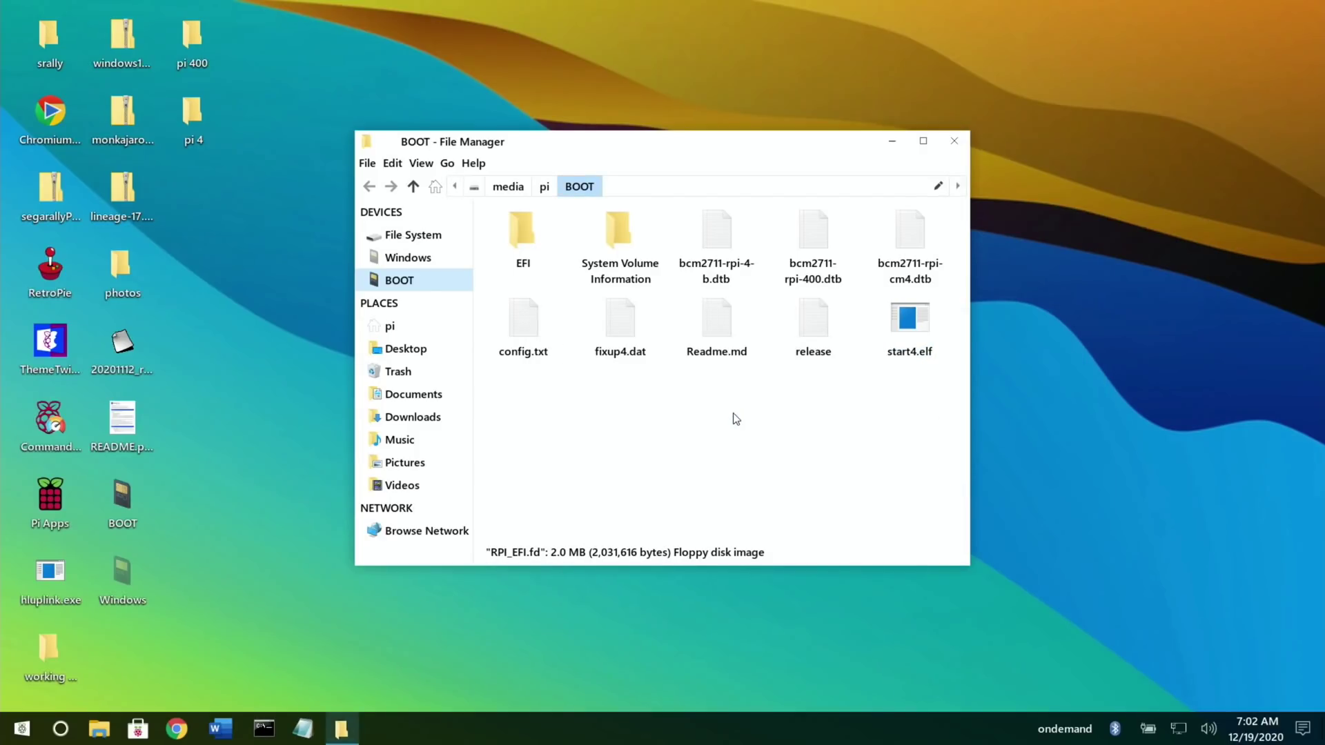
Copy RPI_EFI.fd from the pi 4 folder and paste it into BOOT
{"action": "double_click", "coordinate": [193, 119]}
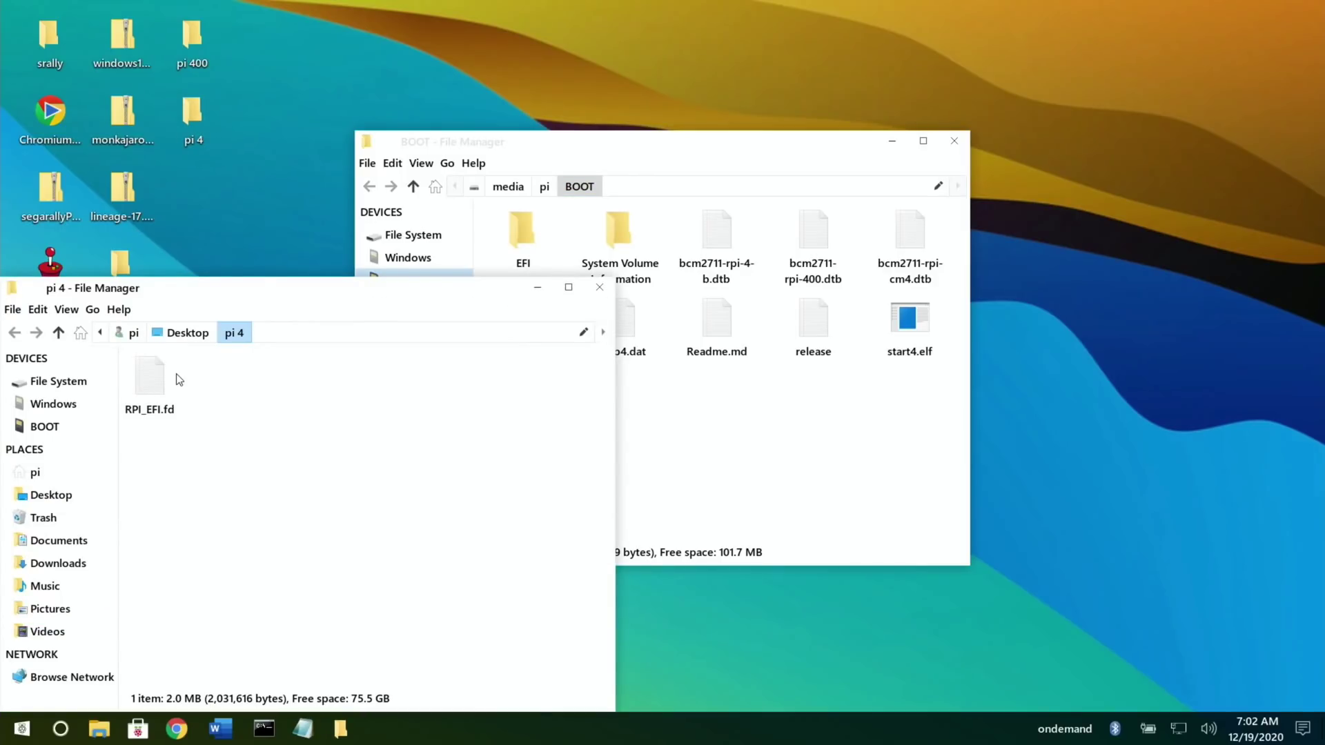
{"action": "right_click", "coordinate": [146, 384]}
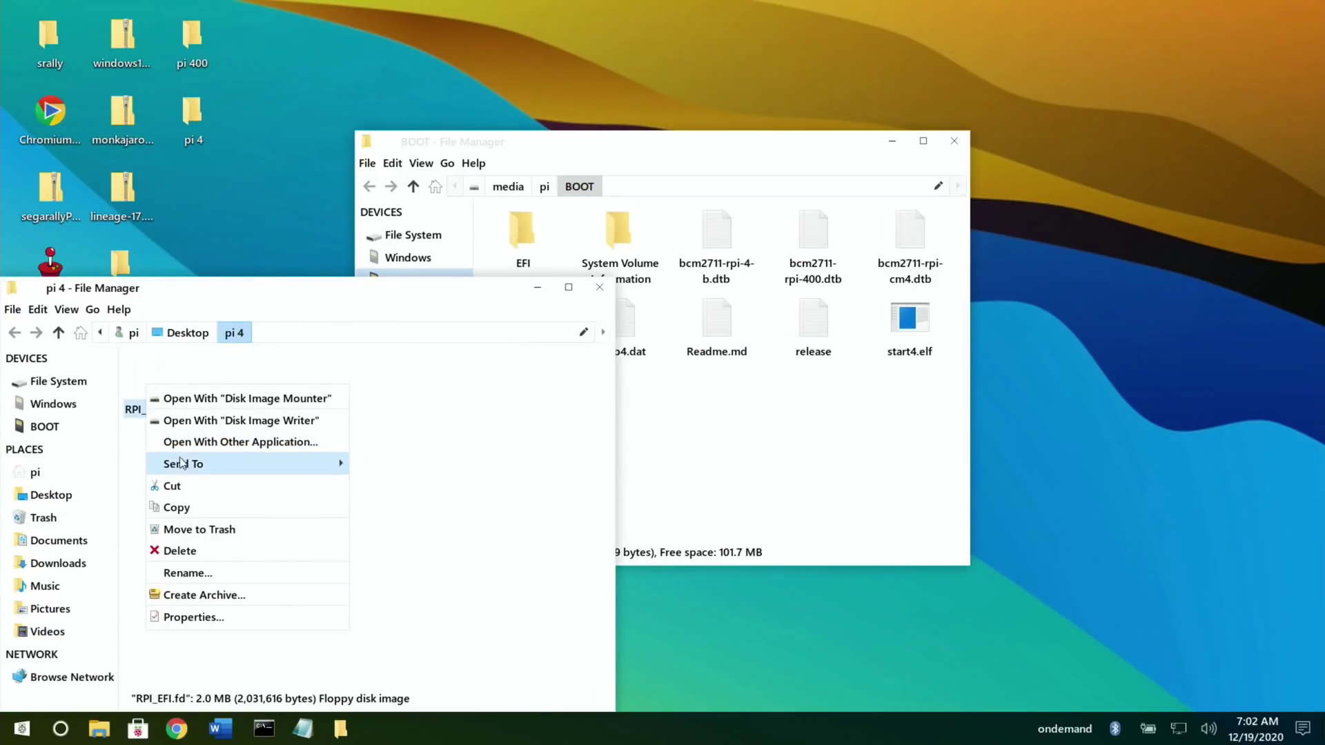
{"action": "left_click", "coordinate": [188, 506]}
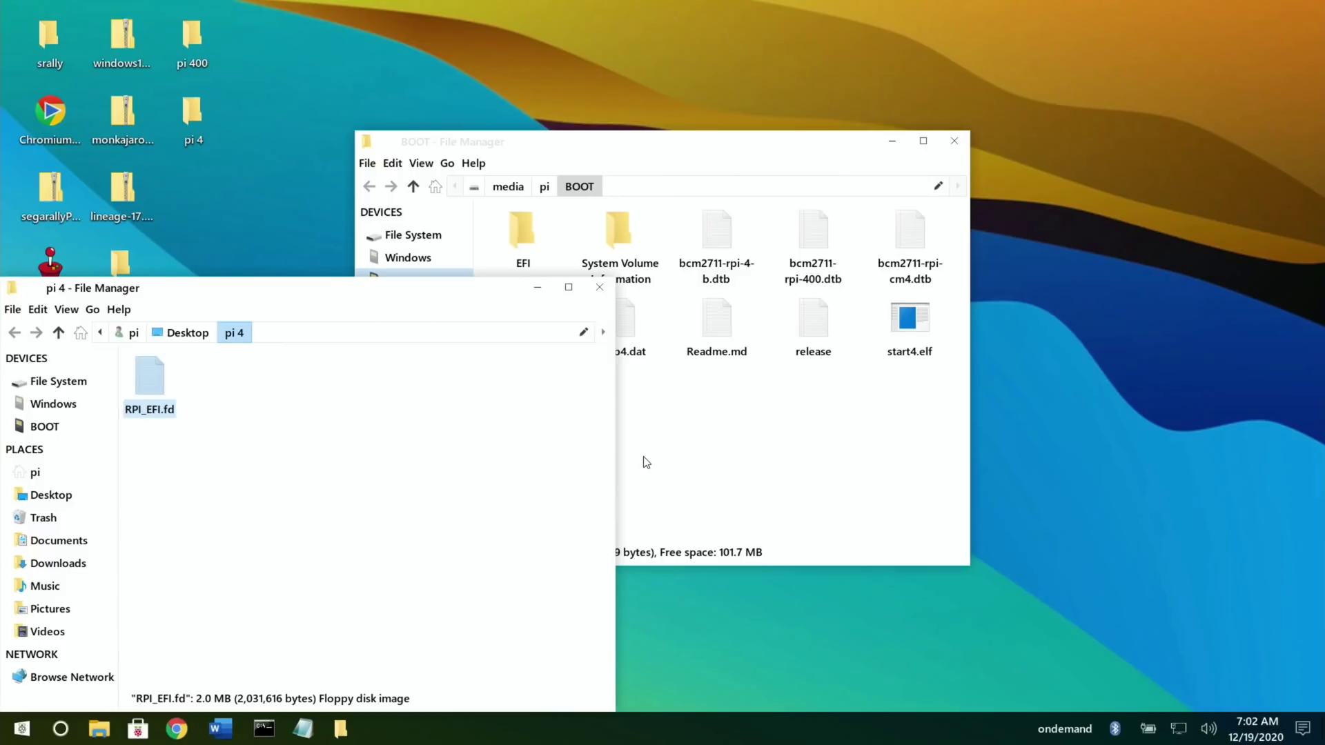
{"action": "right_click", "coordinate": [745, 442]}
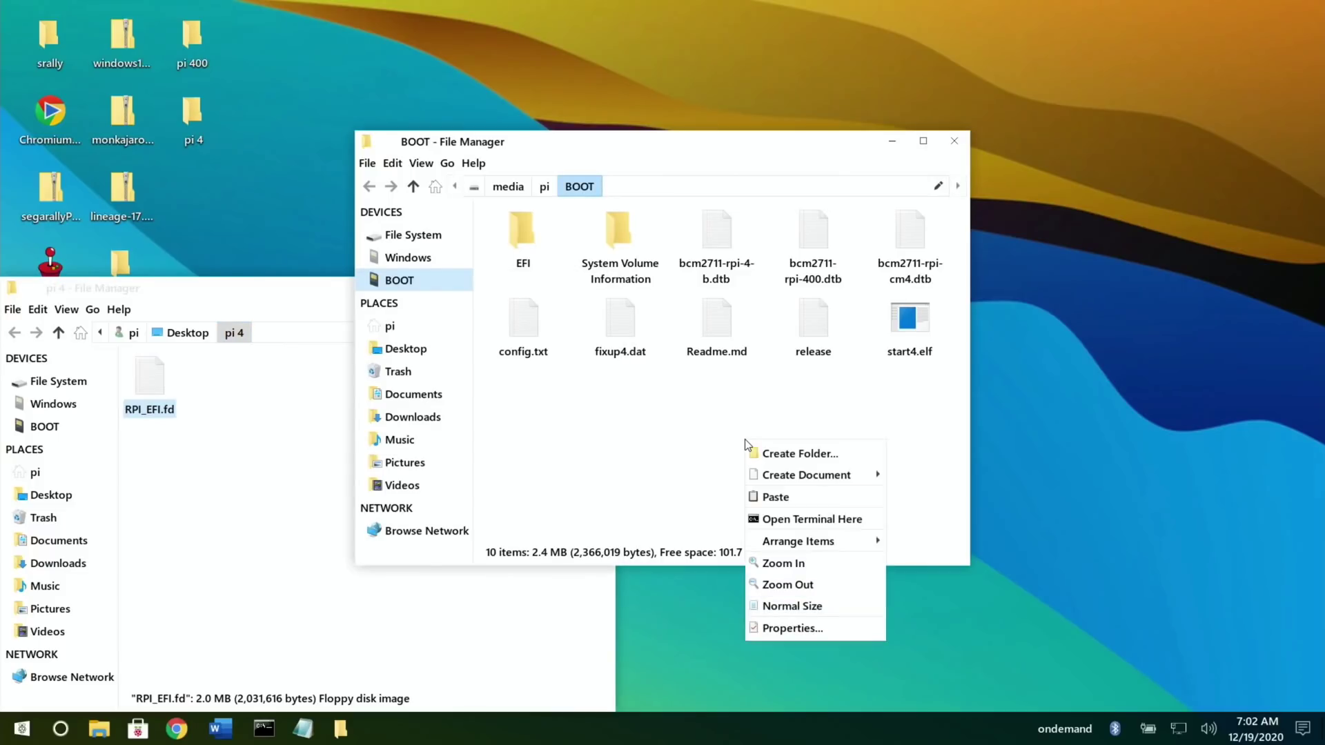
{"action": "left_click", "coordinate": [775, 497]}
Close the pi 4 folder window and clear the RPI_EFI.fd selection in BOOT
{"action": "left_click", "coordinate": [286, 296]}
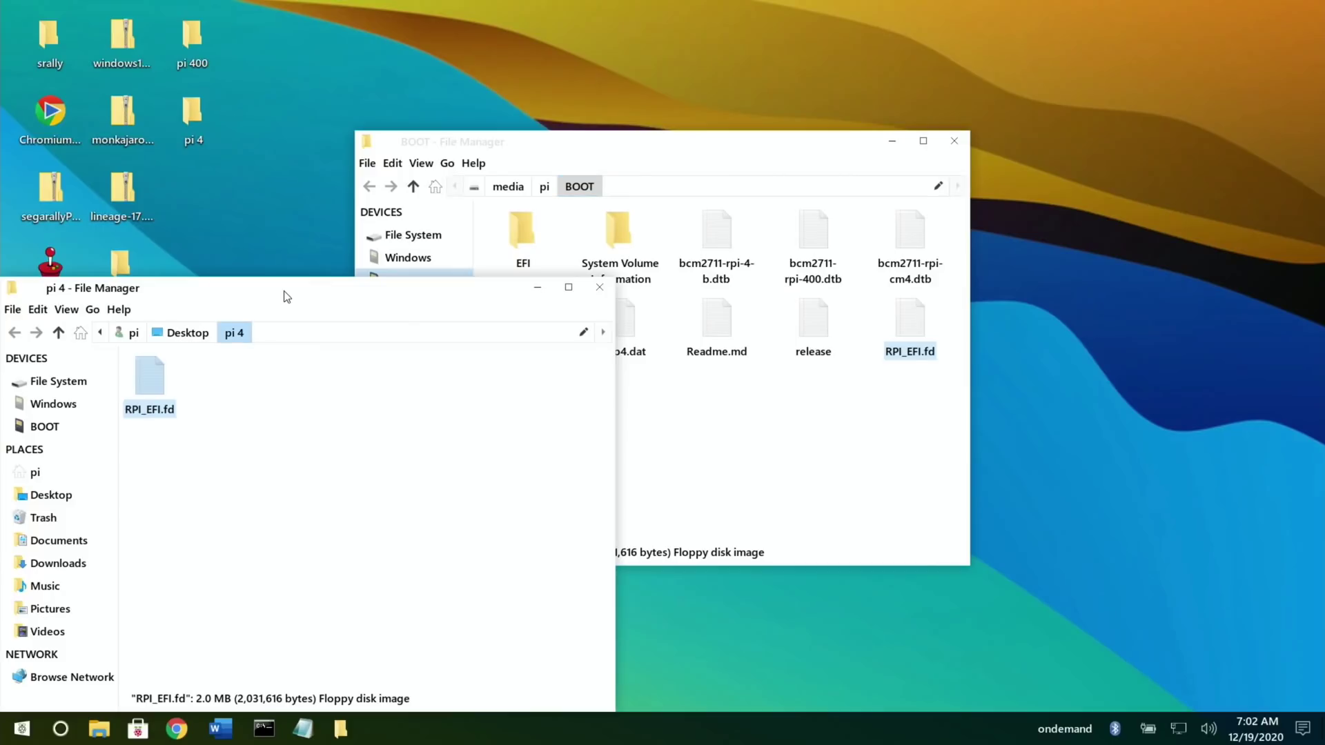
{"action": "left_click", "coordinate": [599, 288]}
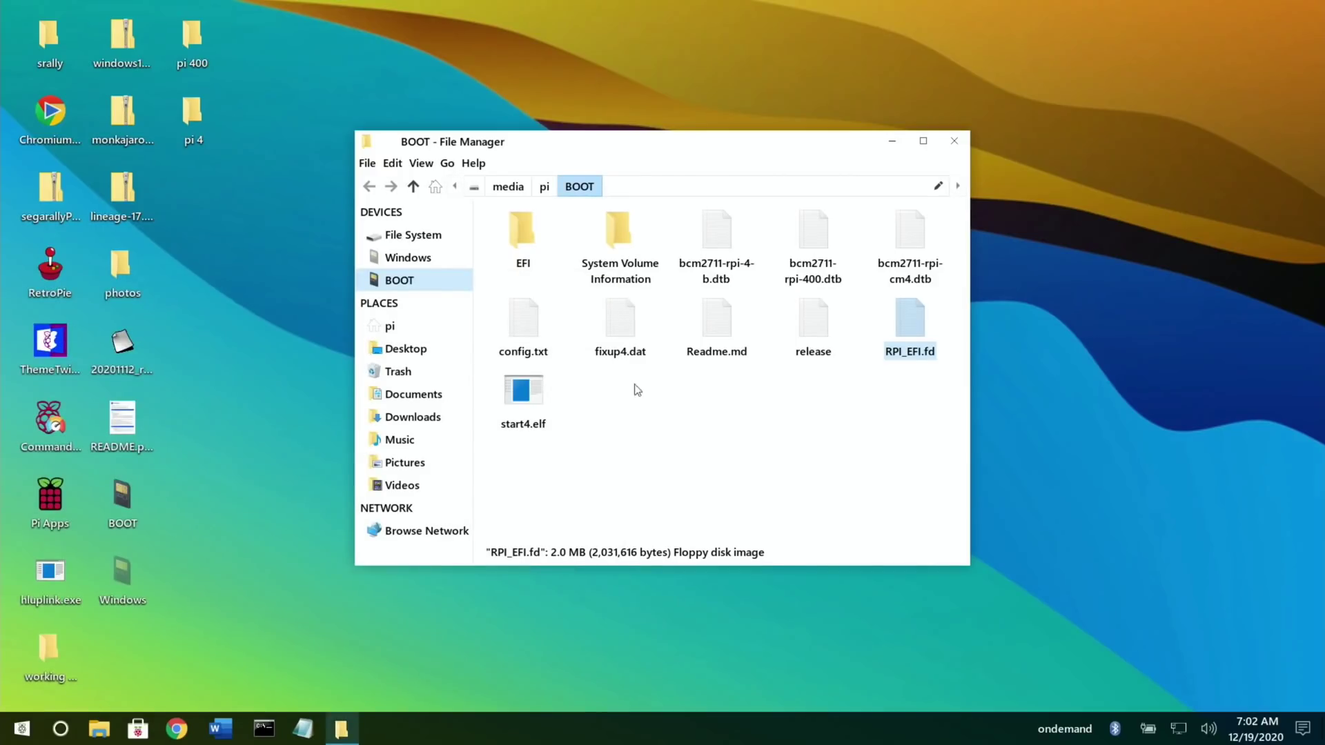
{"action": "left_click", "coordinate": [647, 456]}
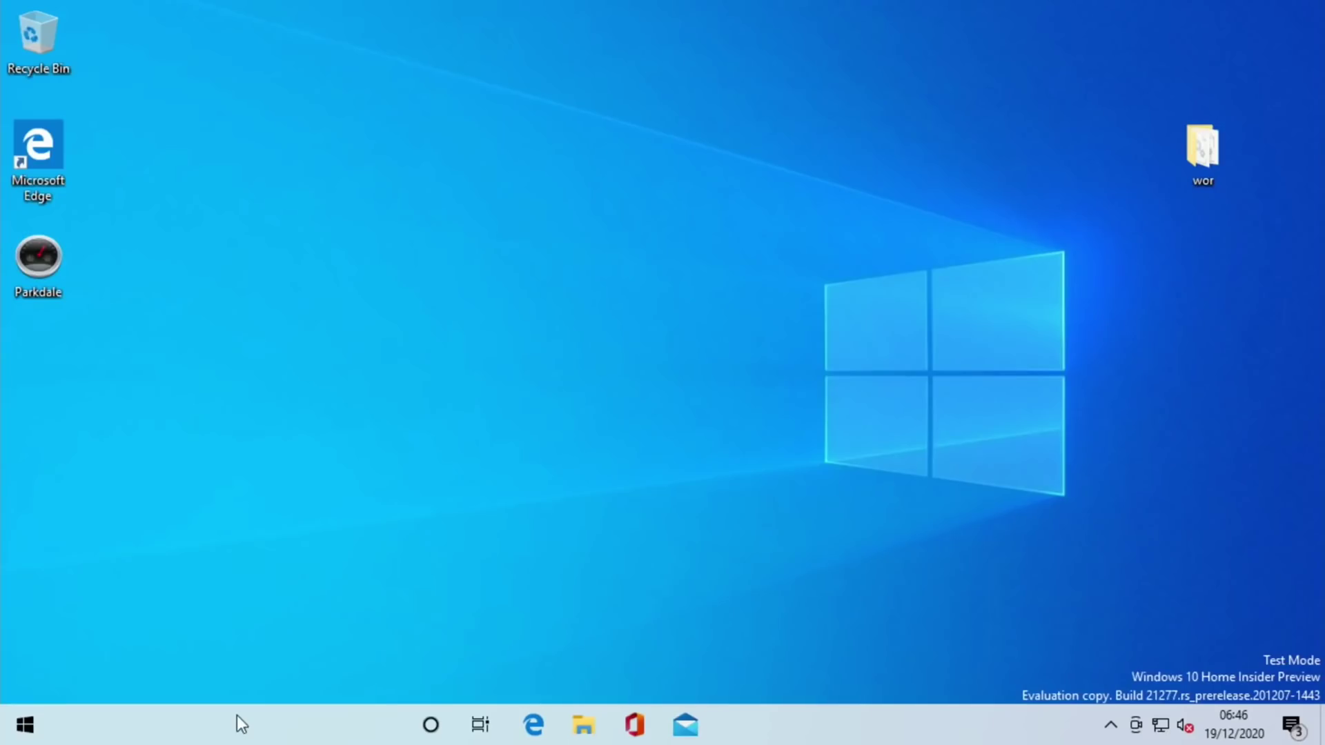
Search the taskbar for 'blue' to reach the Bluetooth & other devices settings
{"action": "left_click", "coordinate": [237, 717]}
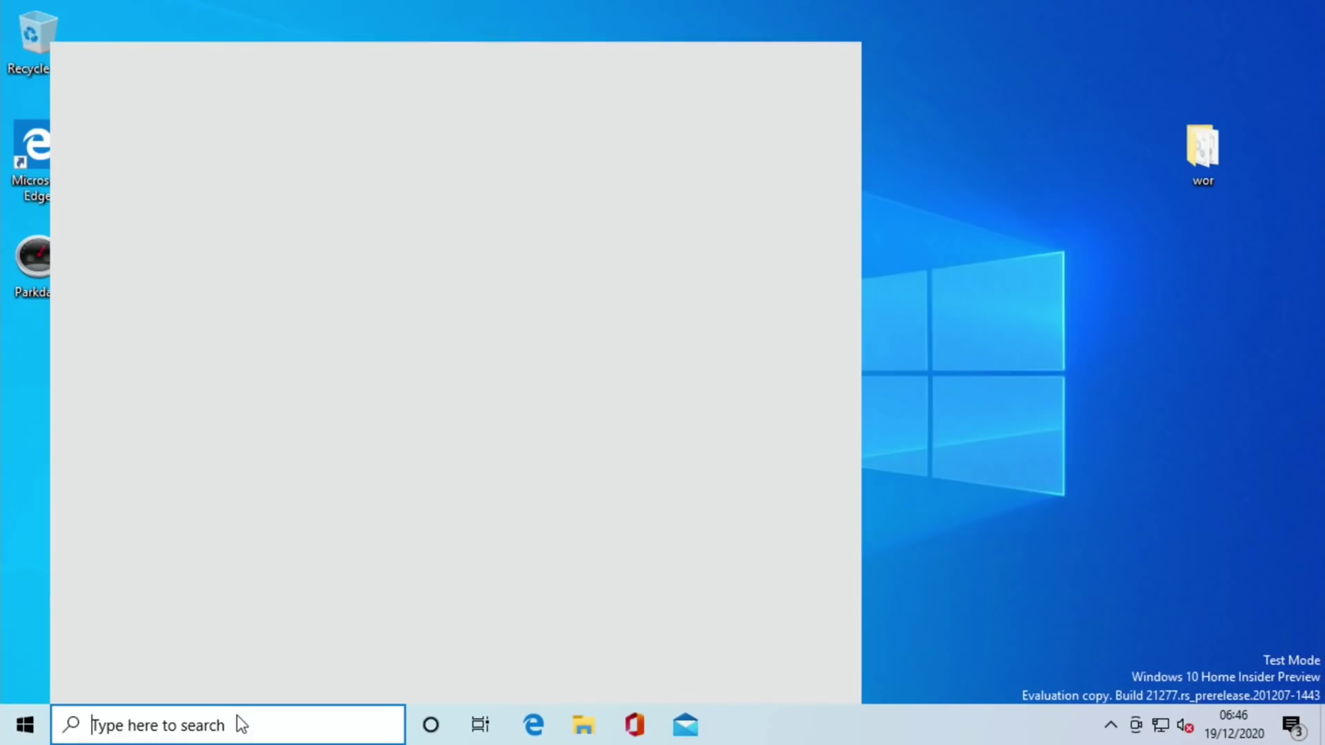
{"action": "type", "text": "blue"}
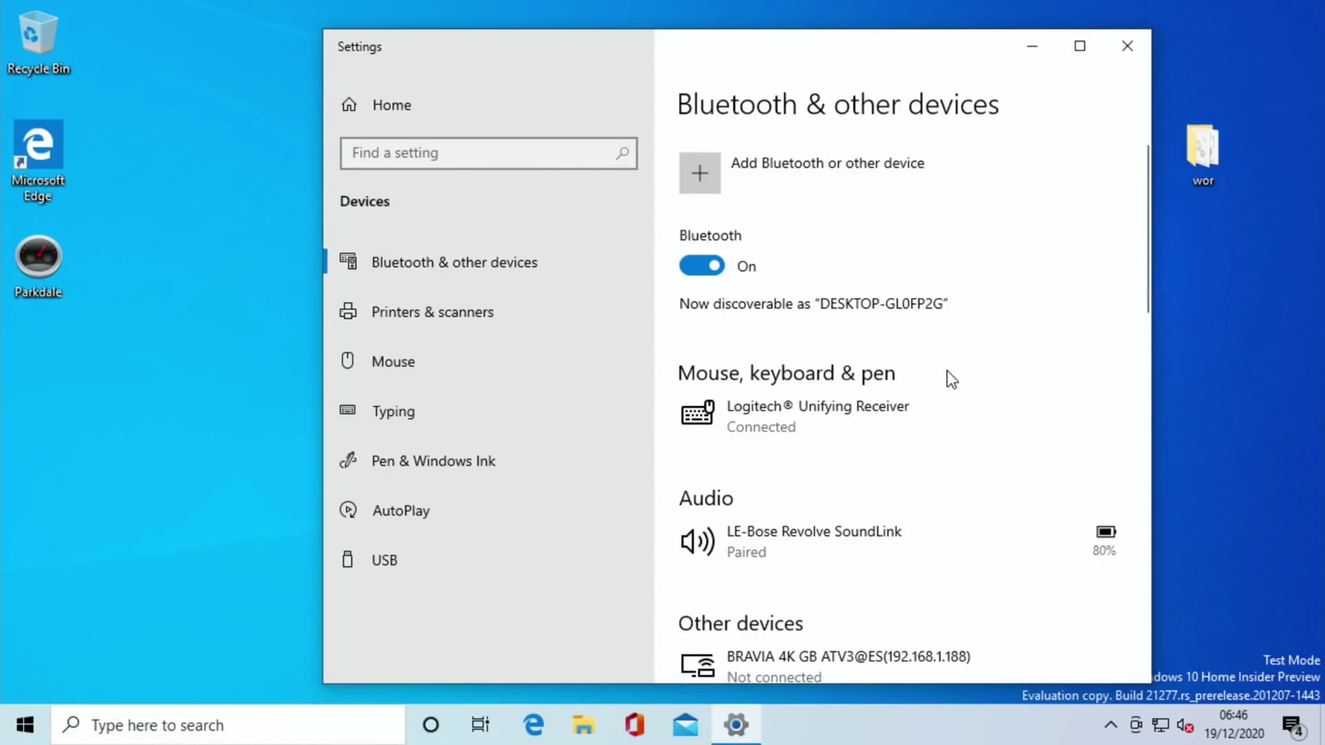
Pair the Bluetooth Keyboard through Add Bluetooth or other device, then bring up the Start menu
{"action": "left_click", "coordinate": [890, 160]}
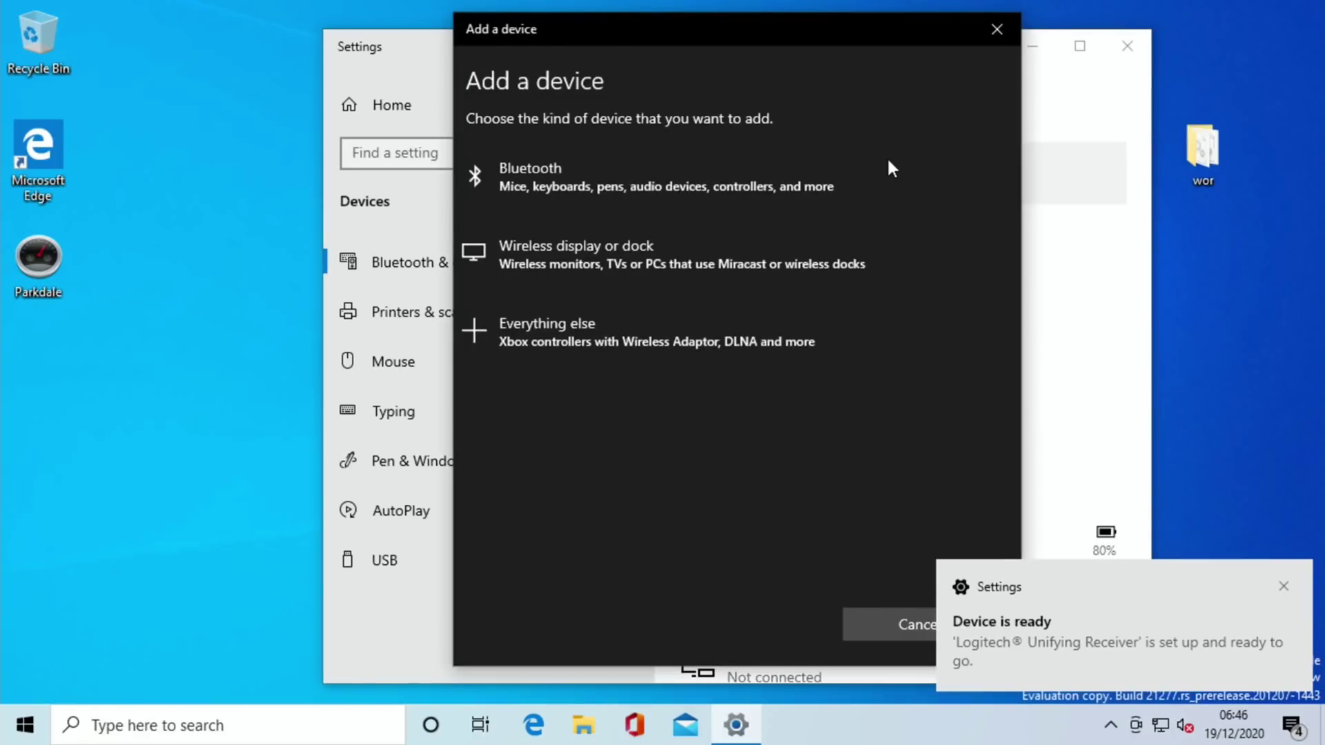
{"action": "left_click", "coordinate": [765, 176]}
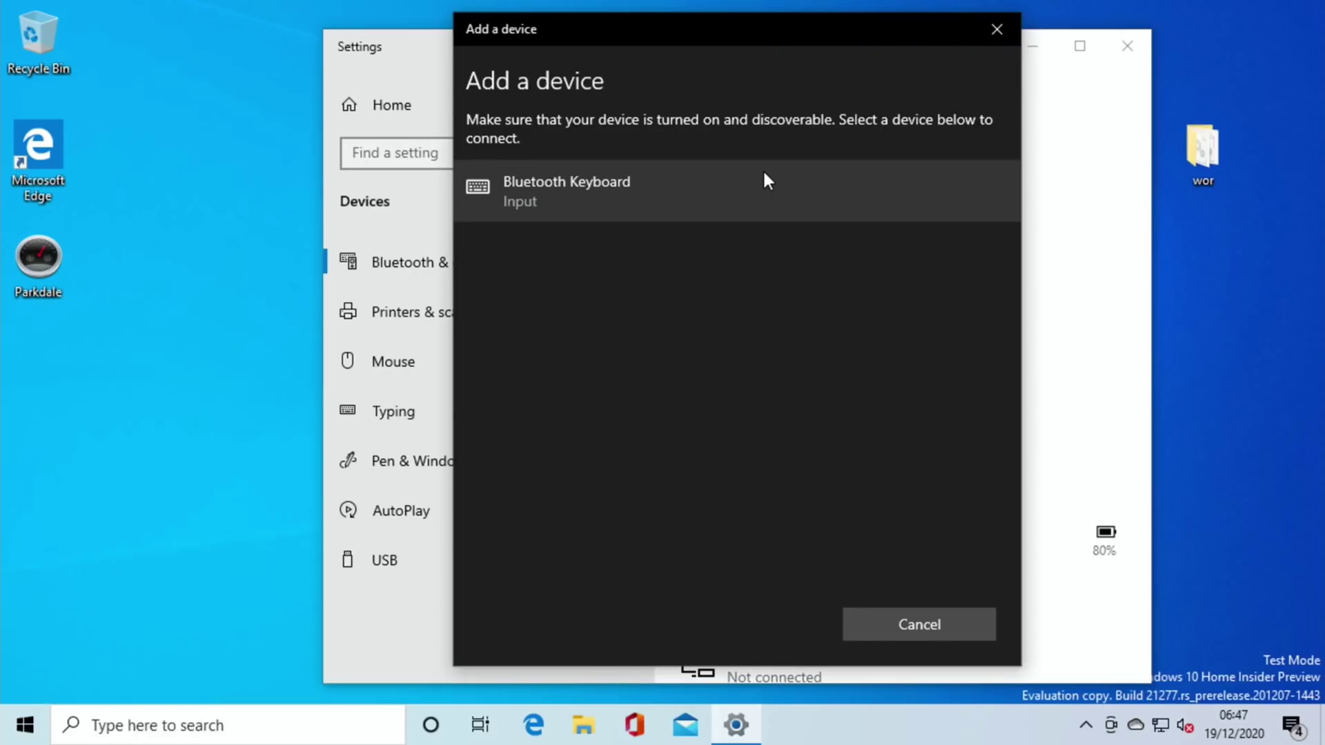
{"action": "left_click", "coordinate": [758, 177]}
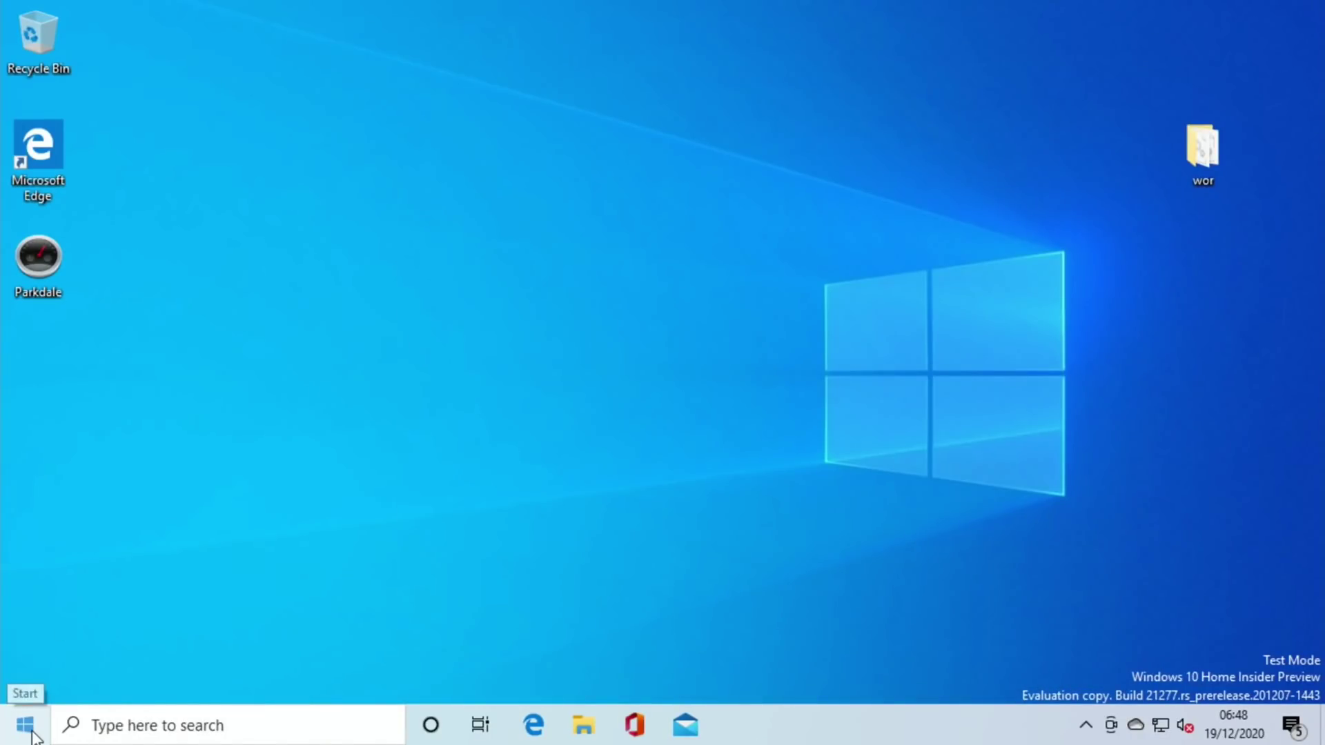
{"action": "left_click", "coordinate": [32, 734]}
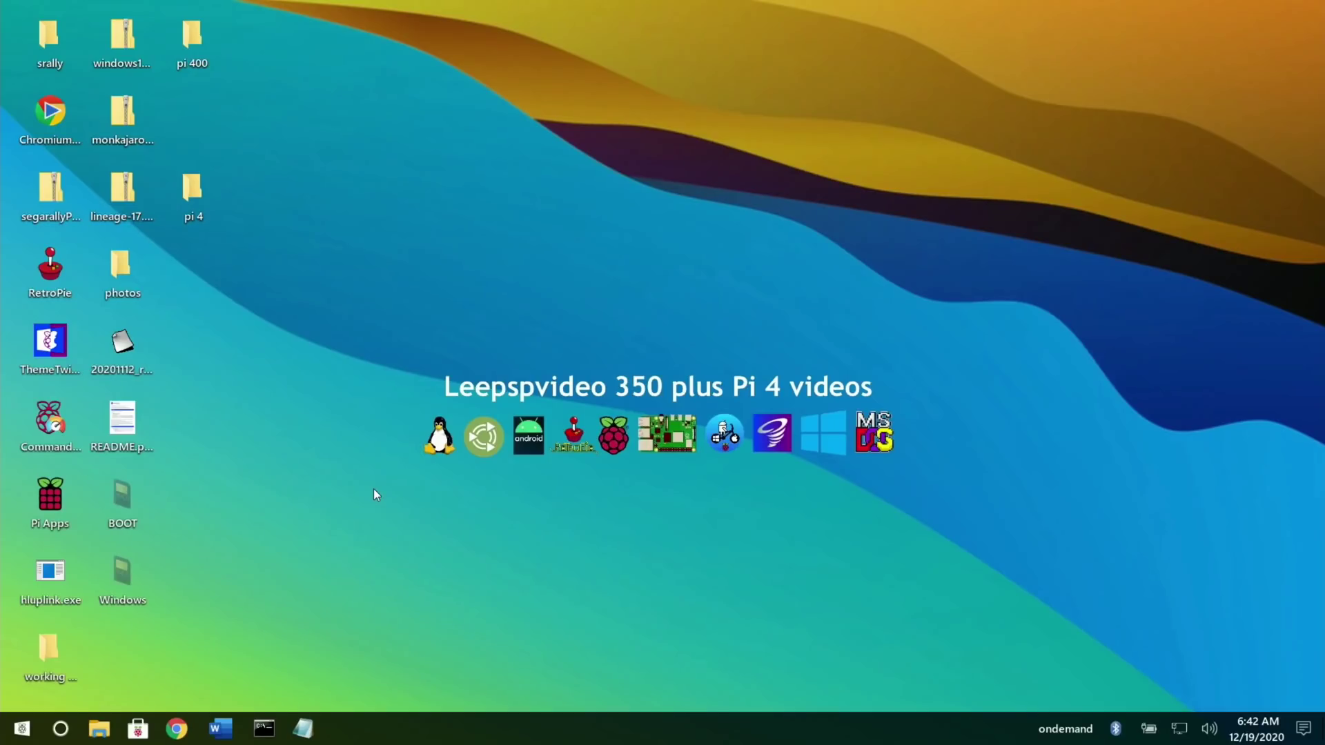
Open the BOOT drive and the pi 400 folder side by side
{"action": "double_click", "coordinate": [123, 498]}
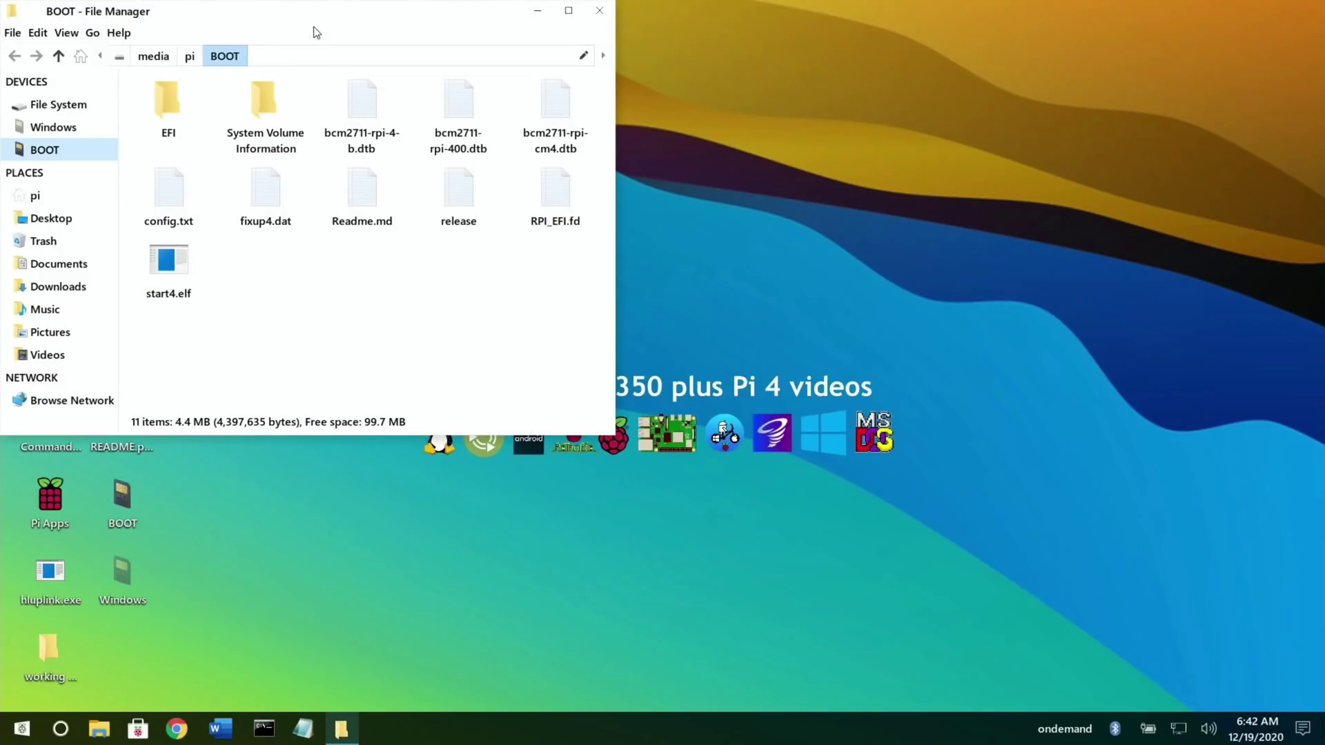
{"action": "left_click_drag", "start_coordinate": [312, 13], "coordinate": [781, 186]}
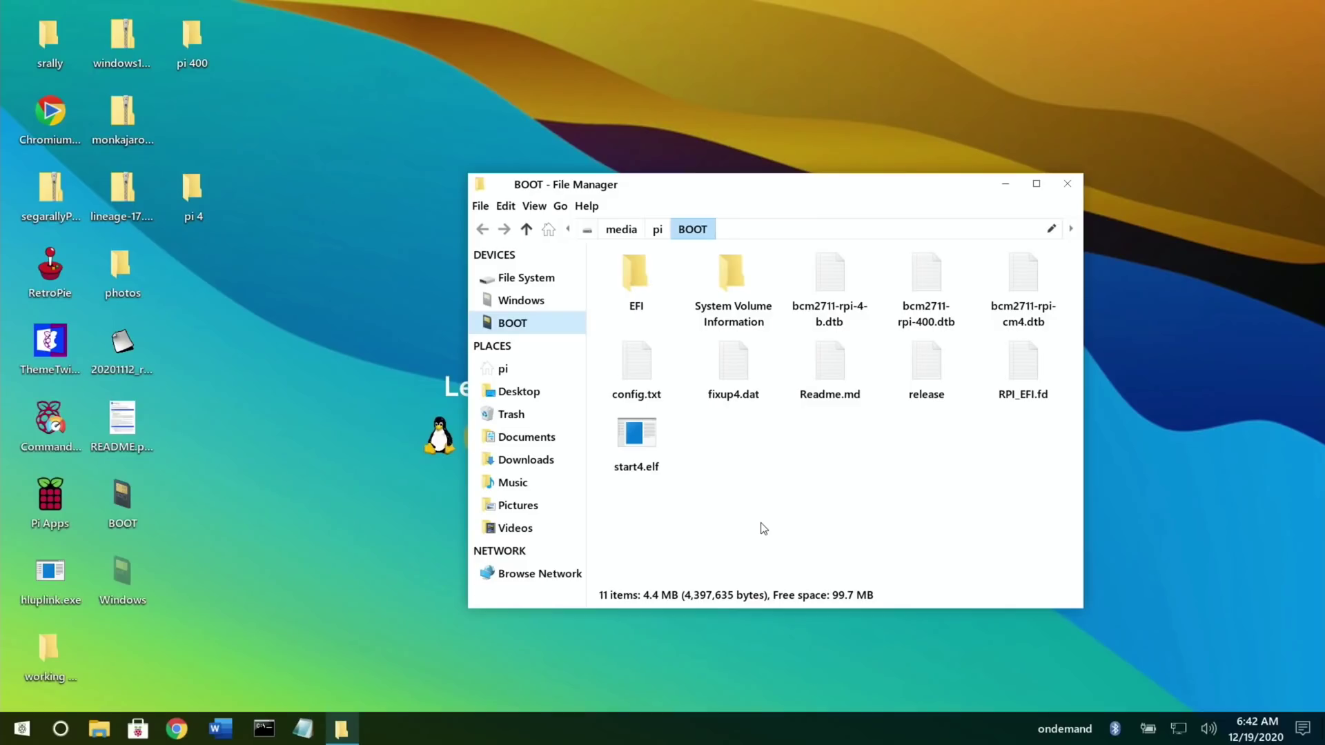
{"action": "double_click", "coordinate": [196, 48]}
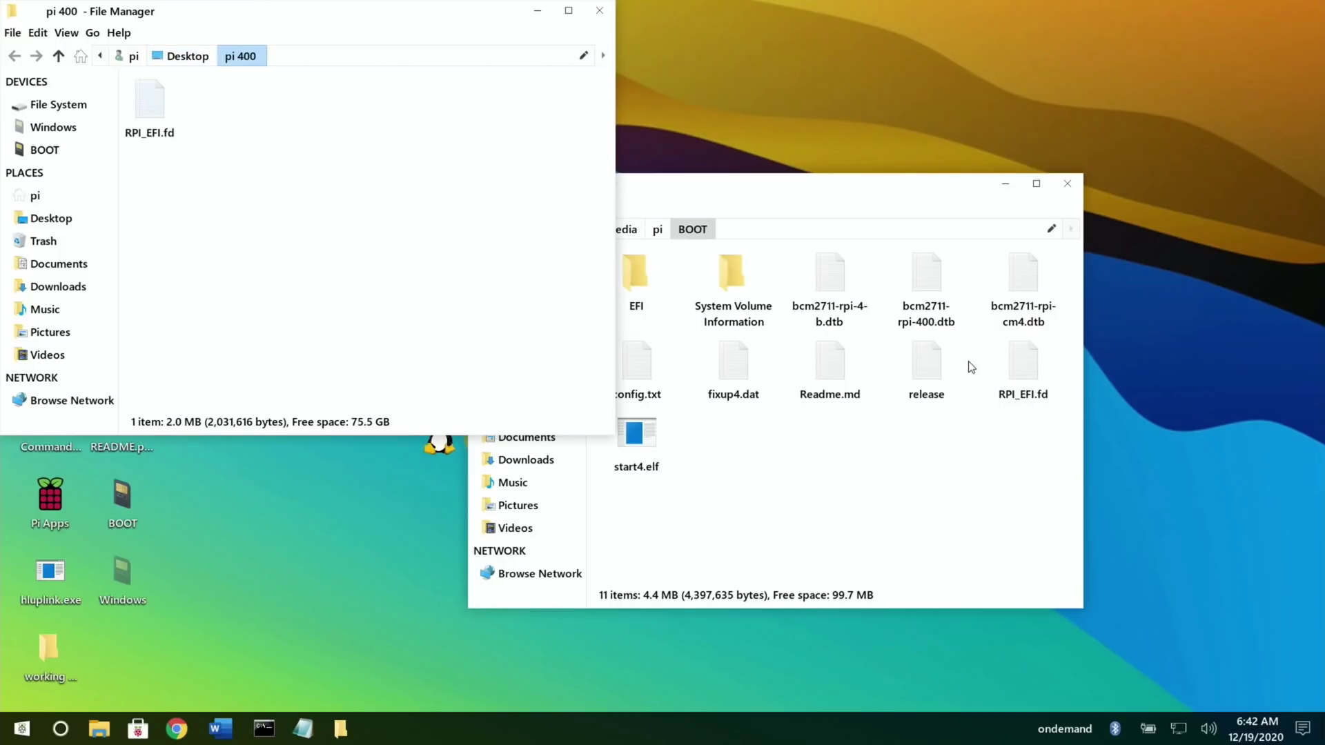
Delete BOOT's old RPI_EFI.fd, drag in the pi 400 copy, and close both windows
{"action": "left_click", "coordinate": [1023, 372]}
{"action": "right_click", "coordinate": [1024, 371]}
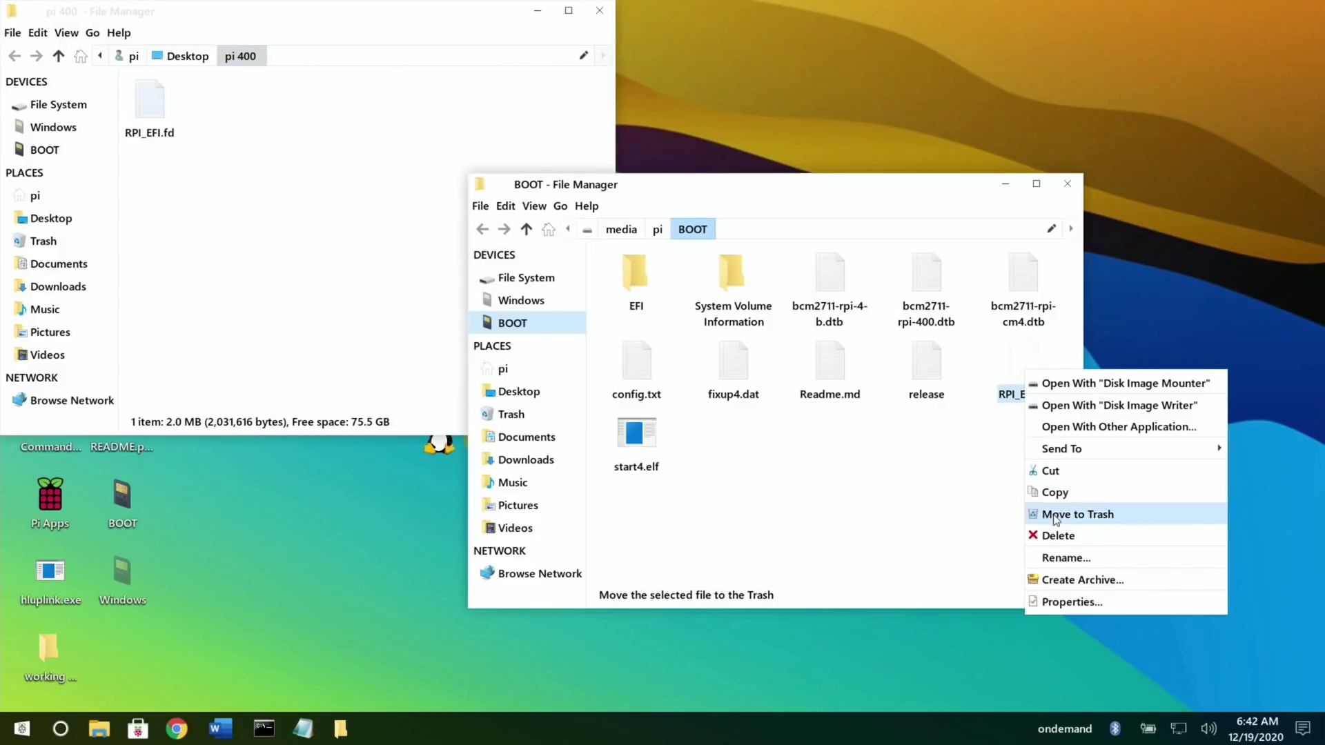
{"action": "left_click", "coordinate": [1054, 538]}
{"action": "left_click", "coordinate": [839, 462]}
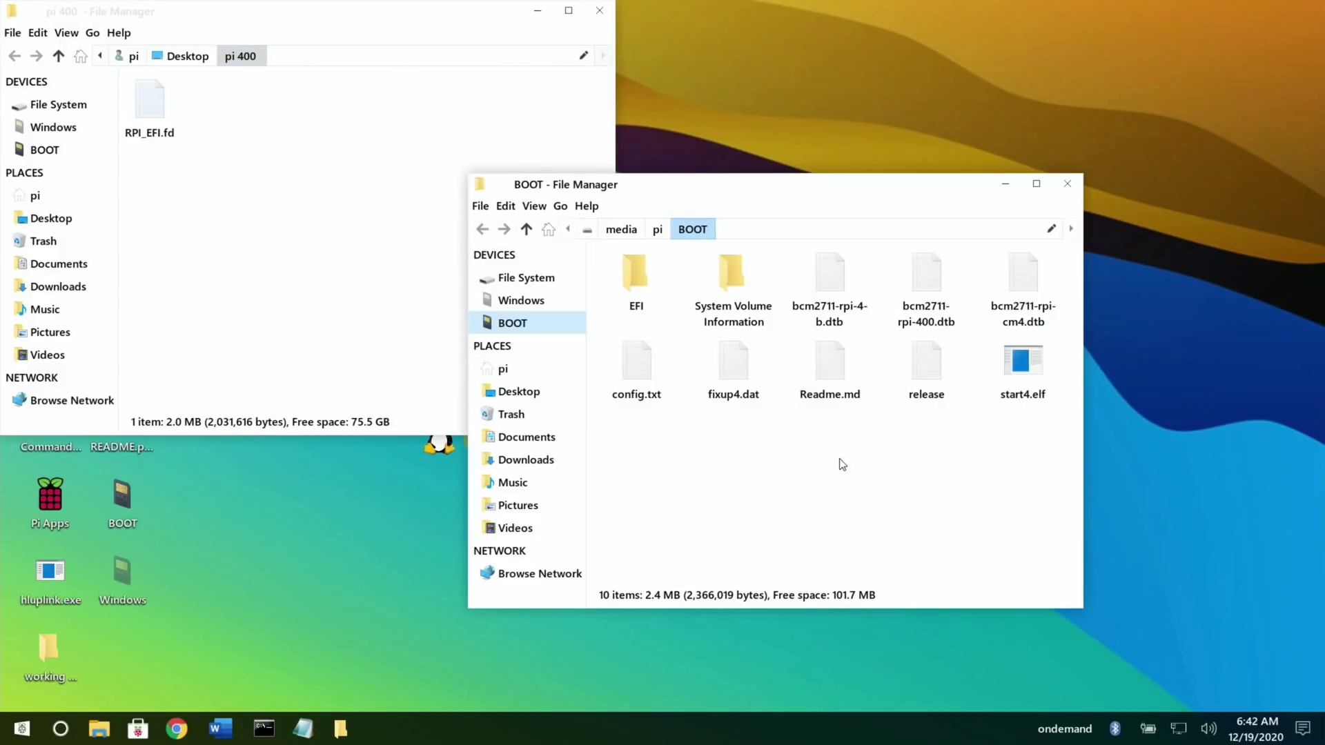
{"action": "left_click_drag", "start_coordinate": [150, 102], "coordinate": [758, 503]}
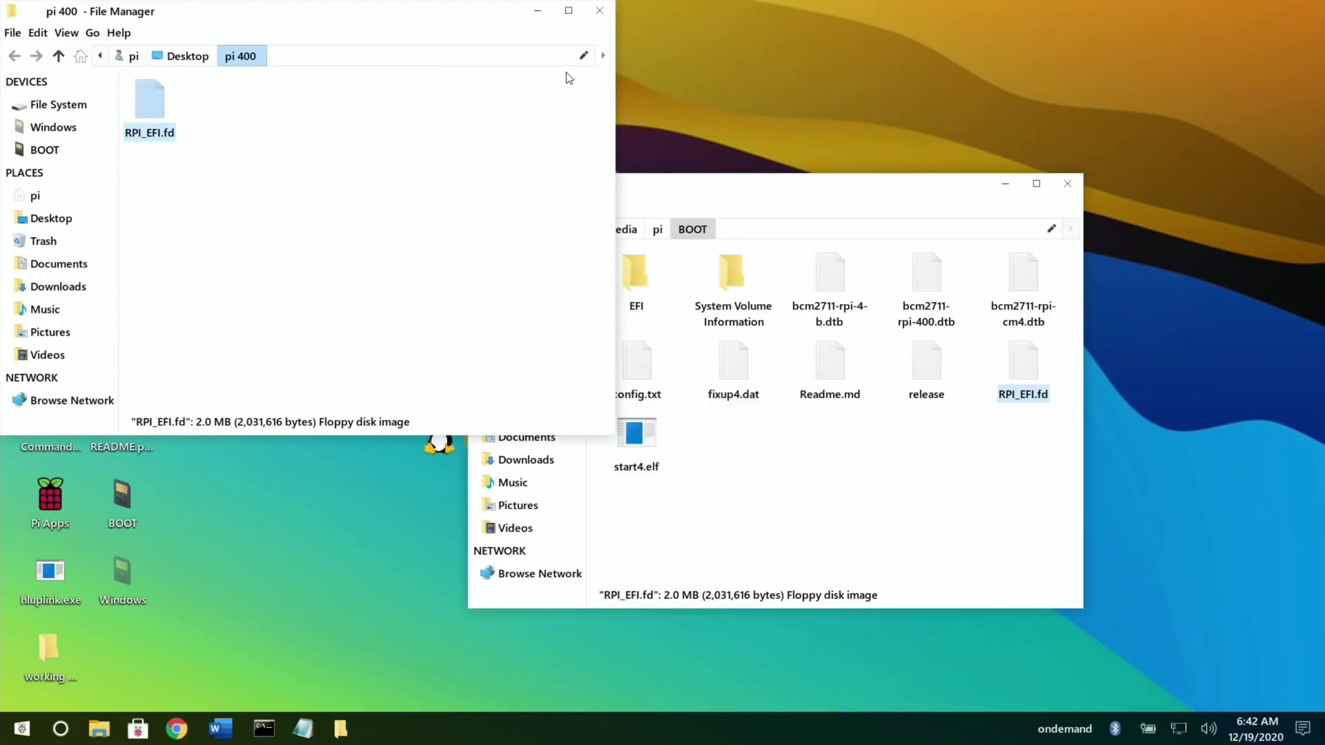
{"action": "left_click", "coordinate": [603, 13]}
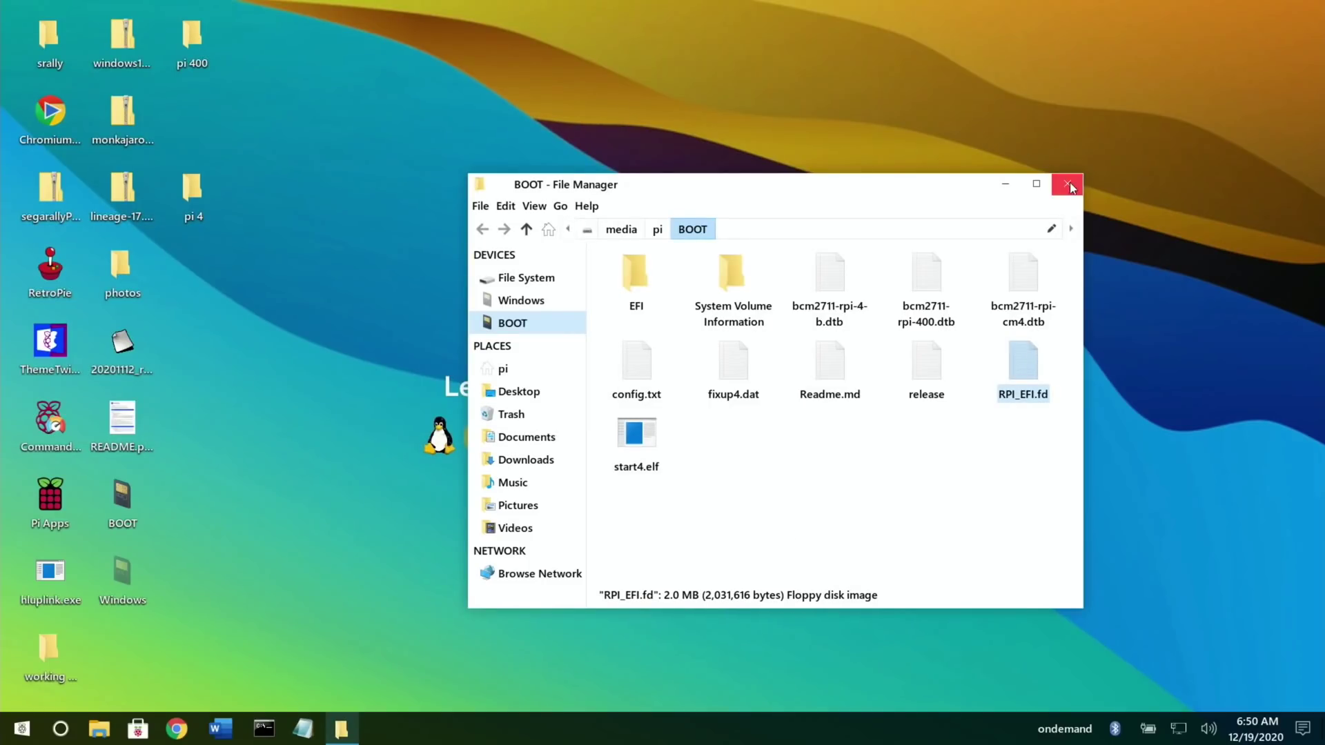
{"action": "left_click", "coordinate": [1068, 184]}
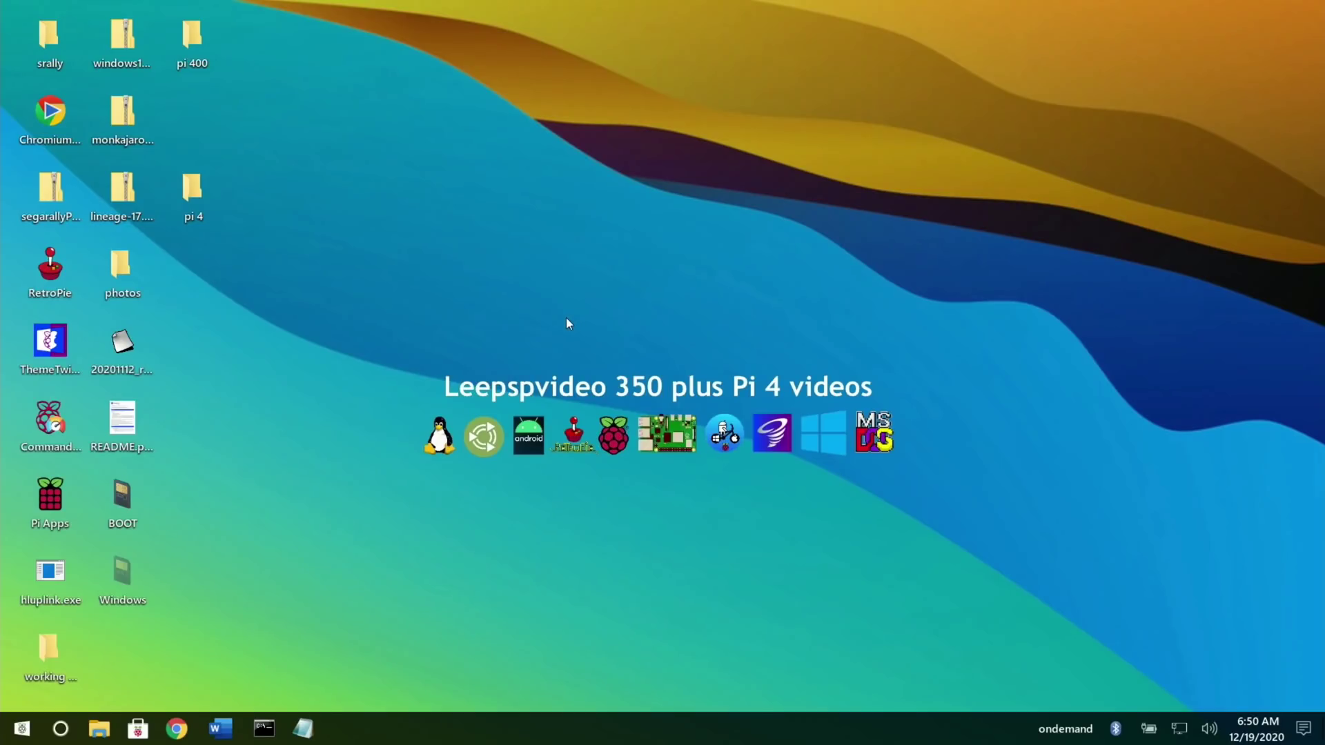